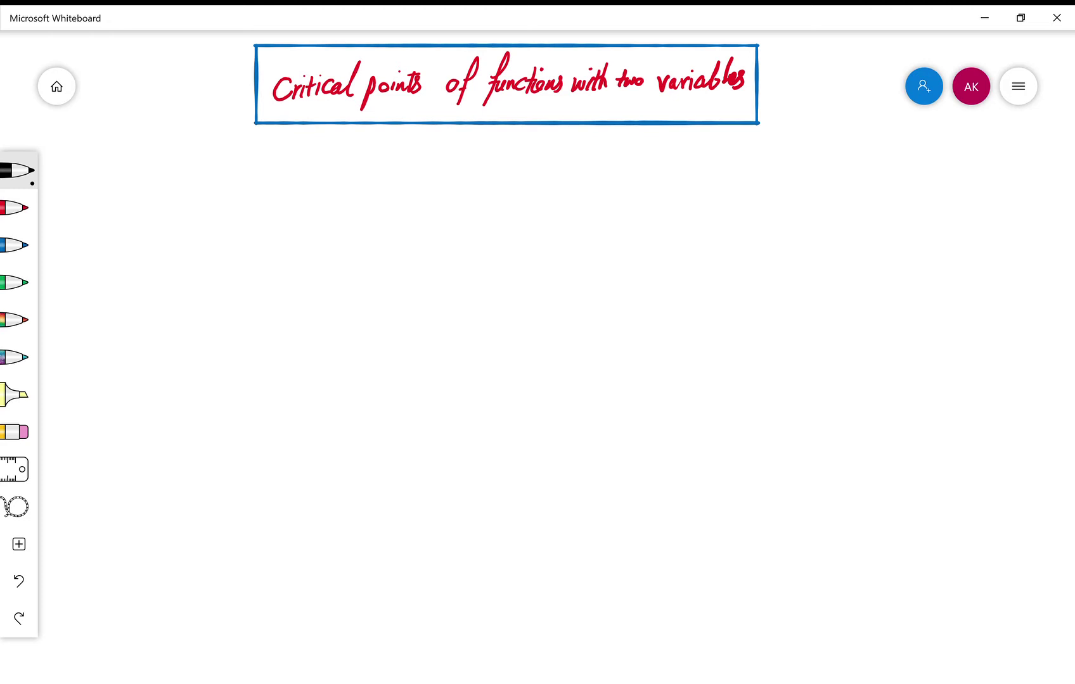
# - Handwrite "we are looking for" in black below the boxed title
pyautogui.moveTo(171, 148)
pyautogui.mouseDown()
pyautogui.moveTo(174, 160)
pyautogui.moveTo(194, 151)
pyautogui.moveTo(205, 166)
pyautogui.moveTo(227, 166)
pyautogui.mouseUp()
pyautogui.moveTo(232, 164)
pyautogui.mouseDown()
pyautogui.moveTo(254, 152)
pyautogui.moveTo(260, 163)
pyautogui.moveTo(297, 135)
pyautogui.moveTo(309, 161)
pyautogui.mouseUp()
pyautogui.moveTo(316, 137)
pyautogui.mouseDown()
pyautogui.moveTo(307, 166)
pyautogui.moveTo(331, 166)
pyautogui.mouseUp()
pyautogui.moveTo(333, 159); pyautogui.dragTo(346, 165)
pyautogui.moveTo(354, 151); pyautogui.dragTo(323, 190)
pyautogui.moveTo(366, 156)
pyautogui.mouseDown()
pyautogui.moveTo(373, 151)
pyautogui.moveTo(364, 171)
pyautogui.mouseUp()
pyautogui.moveTo(372, 160); pyautogui.dragTo(388, 162)
pyautogui.moveTo(388, 163); pyautogui.dragTo(424, 156)
# - Complete the line with "relative max/min of f(x,y)."
pyautogui.moveTo(424, 160); pyautogui.dragTo(451, 164)
pyautogui.moveTo(457, 153); pyautogui.dragTo(462, 166)
pyautogui.moveTo(458, 152)
pyautogui.mouseDown()
pyautogui.moveTo(472, 150)
pyautogui.moveTo(477, 163)
pyautogui.mouseUp()
pyautogui.moveTo(479, 154); pyautogui.dragTo(490, 150)
pyautogui.moveTo(490, 158)
pyautogui.mouseDown()
pyautogui.moveTo(560, 157)
pyautogui.moveTo(565, 147)
pyautogui.moveTo(640, 162)
pyautogui.moveTo(657, 135)
pyautogui.moveTo(641, 176)
pyautogui.moveTo(684, 147)
pyautogui.moveTo(677, 169)
pyautogui.mouseUp()
pyautogui.moveTo(684, 159); pyautogui.dragTo(688, 168)
pyautogui.moveTo(701, 164); pyautogui.dragTo(714, 166)
pyautogui.moveTo(719, 152)
pyautogui.mouseDown()
pyautogui.moveTo(708, 177)
pyautogui.moveTo(726, 166)
pyautogui.mouseUp()
pyautogui.moveTo(735, 161); pyautogui.dragTo(735, 162)
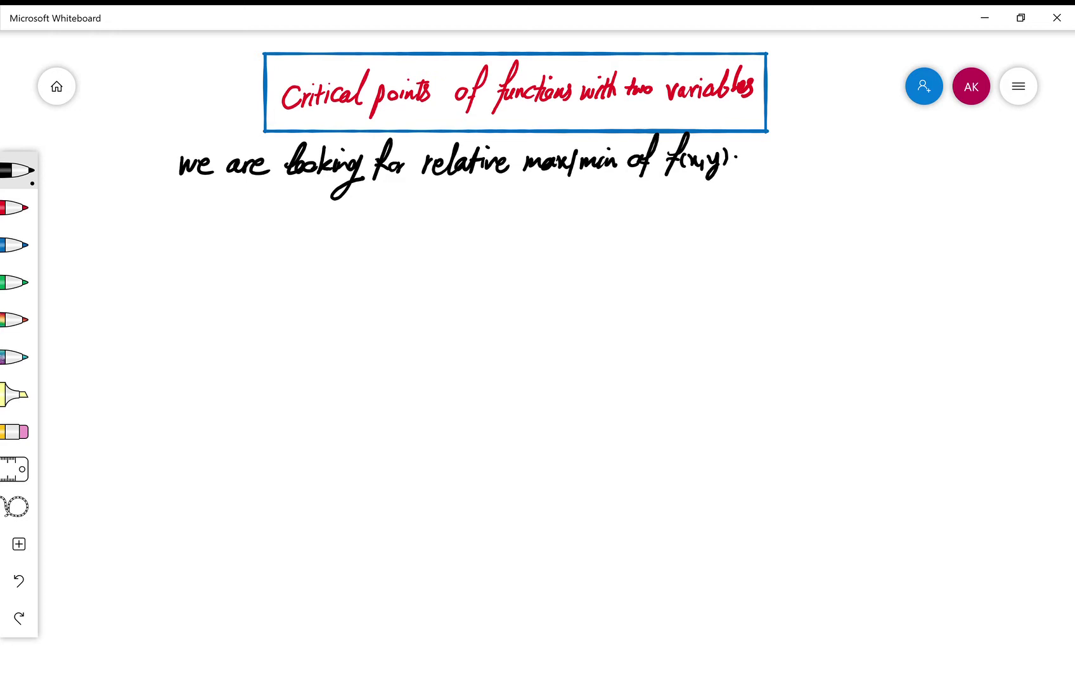
# - Write a red "Fact" heading, box it in blue, and draw blue bracket sides
pyautogui.click(16, 208)
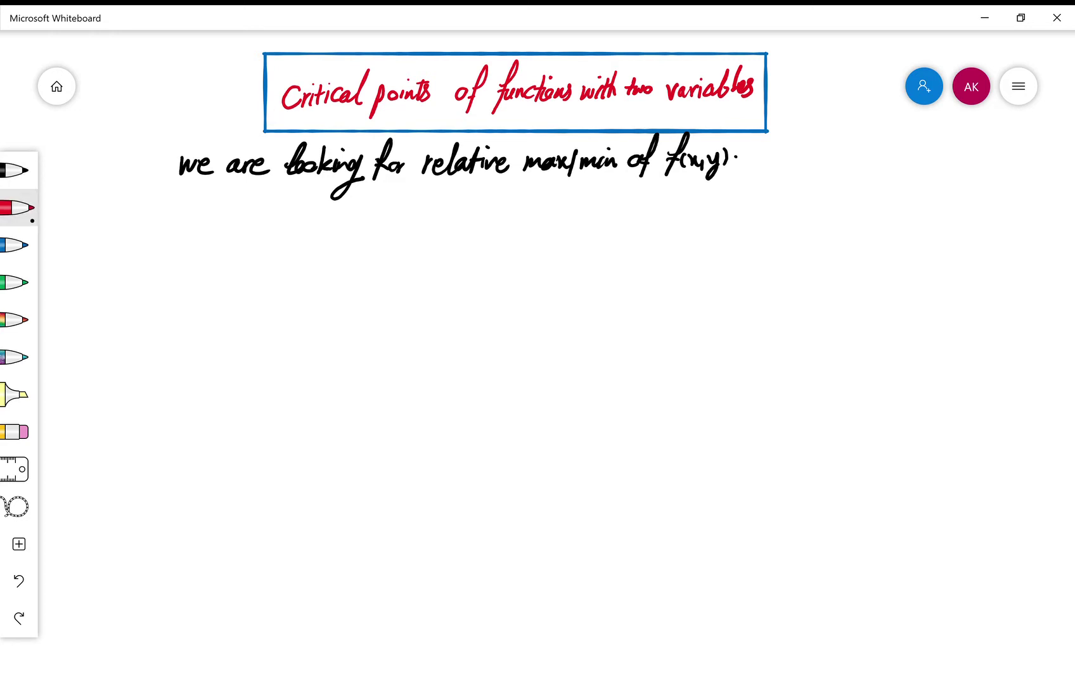
pyautogui.moveTo(224, 216)
pyautogui.mouseDown()
pyautogui.moveTo(206, 245)
pyautogui.moveTo(217, 230)
pyautogui.moveTo(247, 238)
pyautogui.mouseUp()
pyautogui.click(16, 245)
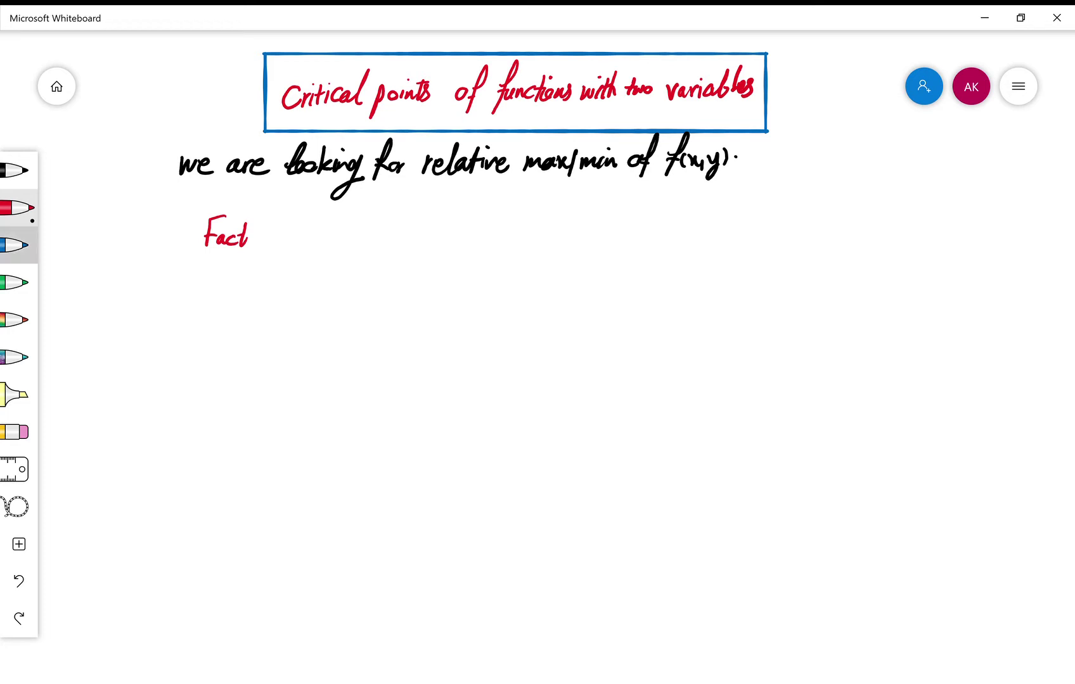
pyautogui.moveTo(259, 214)
pyautogui.mouseDown()
pyautogui.moveTo(227, 254)
pyautogui.moveTo(168, 235)
pyautogui.moveTo(185, 213)
pyautogui.moveTo(262, 213)
pyautogui.mouseUp()
pyautogui.moveTo(161, 235)
pyautogui.mouseDown()
pyautogui.moveTo(117, 248)
pyautogui.moveTo(121, 317)
pyautogui.mouseUp()
pyautogui.moveTo(259, 235)
pyautogui.mouseDown()
pyautogui.moveTo(889, 253)
pyautogui.moveTo(896, 344)
pyautogui.mouseUp()
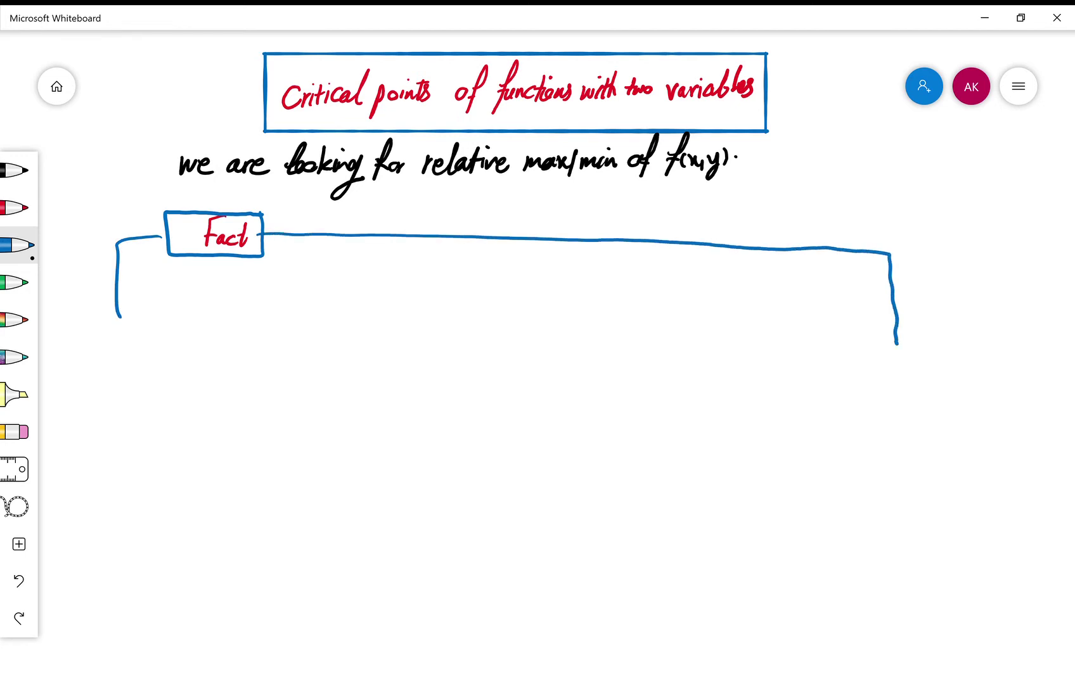
# - In black ink, start the statement with "Let f(x,y) be a"
pyautogui.click(16, 169)
pyautogui.moveTo(160, 274); pyautogui.dragTo(170, 298)
pyautogui.moveTo(171, 293); pyautogui.dragTo(191, 299)
pyautogui.moveTo(194, 272)
pyautogui.mouseDown()
pyautogui.moveTo(190, 300)
pyautogui.moveTo(201, 283)
pyautogui.moveTo(211, 312)
pyautogui.mouseUp()
pyautogui.moveTo(207, 299)
pyautogui.mouseDown()
pyautogui.moveTo(223, 275)
pyautogui.moveTo(220, 300)
pyautogui.mouseUp()
pyautogui.moveTo(226, 289); pyautogui.dragTo(253, 299)
pyautogui.moveTo(253, 289)
pyautogui.mouseDown()
pyautogui.moveTo(257, 304)
pyautogui.moveTo(265, 298)
pyautogui.mouseUp()
pyautogui.moveTo(270, 285)
pyautogui.mouseDown()
pyautogui.moveTo(249, 319)
pyautogui.moveTo(273, 305)
pyautogui.mouseUp()
pyautogui.moveTo(318, 262)
pyautogui.mouseDown()
pyautogui.moveTo(297, 294)
pyautogui.moveTo(315, 290)
pyautogui.mouseUp()
pyautogui.moveTo(316, 292)
pyautogui.mouseDown()
pyautogui.moveTo(357, 289)
pyautogui.moveTo(396, 301)
pyautogui.mouseUp()
# - Continue the statement with "differentiable function"
pyautogui.moveTo(402, 286); pyautogui.dragTo(405, 302)
pyautogui.click(409, 279)
pyautogui.moveTo(428, 260); pyautogui.dragTo(400, 309)
pyautogui.moveTo(412, 293)
pyautogui.mouseDown()
pyautogui.moveTo(431, 278)
pyautogui.moveTo(410, 309)
pyautogui.mouseUp()
pyautogui.moveTo(420, 293)
pyautogui.mouseDown()
pyautogui.moveTo(469, 296)
pyautogui.moveTo(479, 271)
pyautogui.moveTo(484, 285)
pyautogui.mouseUp()
pyautogui.click(484, 276)
pyautogui.moveTo(481, 291); pyautogui.dragTo(488, 299)
pyautogui.moveTo(510, 267)
pyautogui.mouseDown()
pyautogui.moveTo(506, 303)
pyautogui.moveTo(529, 297)
pyautogui.mouseUp()
pyautogui.moveTo(565, 258)
pyautogui.mouseDown()
pyautogui.moveTo(545, 306)
pyautogui.moveTo(570, 286)
pyautogui.moveTo(593, 301)
pyautogui.mouseUp()
pyautogui.moveTo(598, 287); pyautogui.dragTo(659, 291)
# - Add "If (a,b)" to begin the condition
pyautogui.moveTo(652, 292)
pyautogui.mouseDown()
pyautogui.moveTo(669, 290)
pyautogui.moveTo(668, 265)
pyautogui.mouseUp()
pyautogui.moveTo(692, 253)
pyautogui.mouseDown()
pyautogui.moveTo(672, 300)
pyautogui.moveTo(683, 276)
pyautogui.moveTo(700, 292)
pyautogui.mouseUp()
pyautogui.moveTo(538, 316); pyautogui.dragTo(552, 321)
pyautogui.moveTo(735, 282)
pyautogui.mouseDown()
pyautogui.moveTo(735, 302)
pyautogui.moveTo(818, 284)
pyautogui.moveTo(822, 295)
pyautogui.mouseUp()
# - Write "is a relative max/min then f_x(a,b)=0 and" on the next lines
pyautogui.click(784, 274)
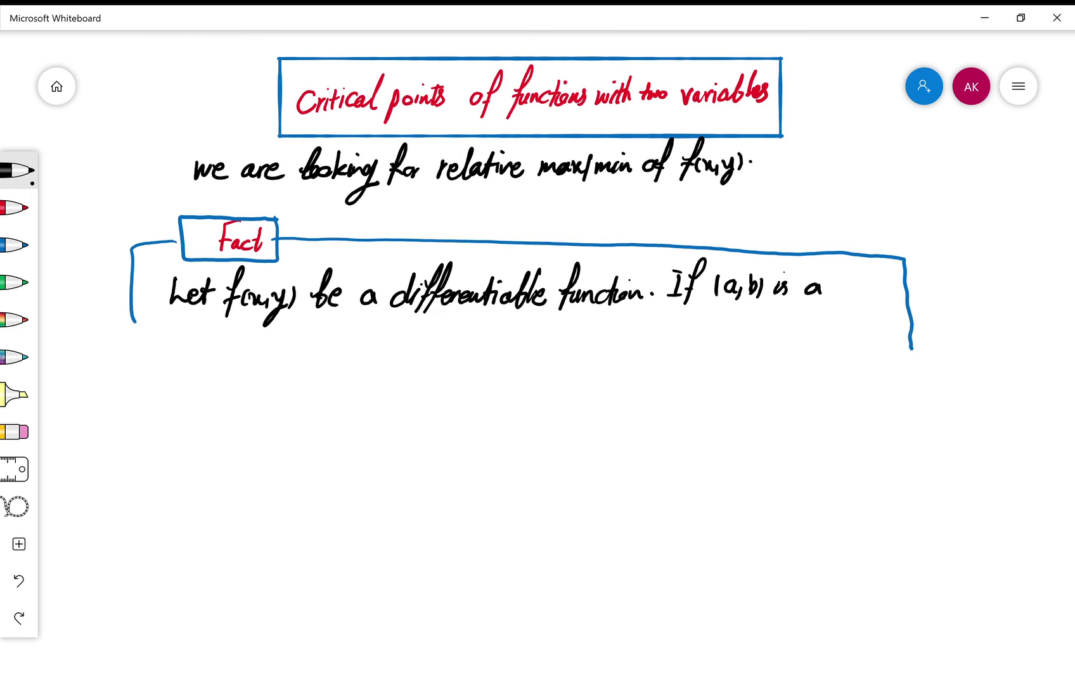
pyautogui.moveTo(173, 344)
pyautogui.mouseDown()
pyautogui.moveTo(225, 364)
pyautogui.moveTo(240, 349)
pyautogui.moveTo(332, 367)
pyautogui.moveTo(425, 353)
pyautogui.moveTo(463, 360)
pyautogui.mouseUp()
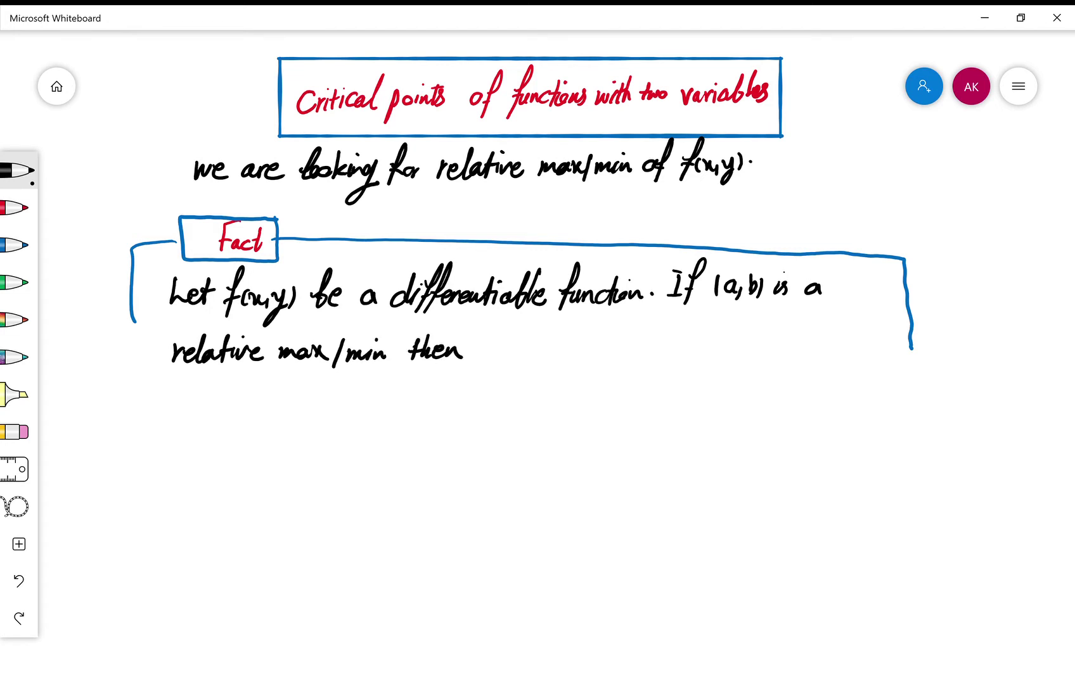
pyautogui.moveTo(365, 382); pyautogui.dragTo(346, 431)
pyautogui.moveTo(348, 435); pyautogui.dragTo(357, 450)
pyautogui.moveTo(359, 435); pyautogui.dragTo(349, 449)
pyautogui.moveTo(377, 407)
pyautogui.mouseDown()
pyautogui.moveTo(371, 429)
pyautogui.moveTo(391, 431)
pyautogui.mouseUp()
pyautogui.moveTo(410, 400); pyautogui.dragTo(407, 428)
pyautogui.moveTo(418, 403)
pyautogui.mouseDown()
pyautogui.moveTo(419, 431)
pyautogui.moveTo(441, 421)
pyautogui.mouseUp()
pyautogui.moveTo(428, 415); pyautogui.dragTo(531, 415)
pyautogui.moveTo(540, 406); pyautogui.dragTo(543, 415)
# - Write "f_y(a,b)=0" and close the bottom of the Fact box in blue
pyautogui.moveTo(593, 370)
pyautogui.mouseDown()
pyautogui.moveTo(575, 417)
pyautogui.moveTo(596, 407)
pyautogui.moveTo(576, 442)
pyautogui.mouseUp()
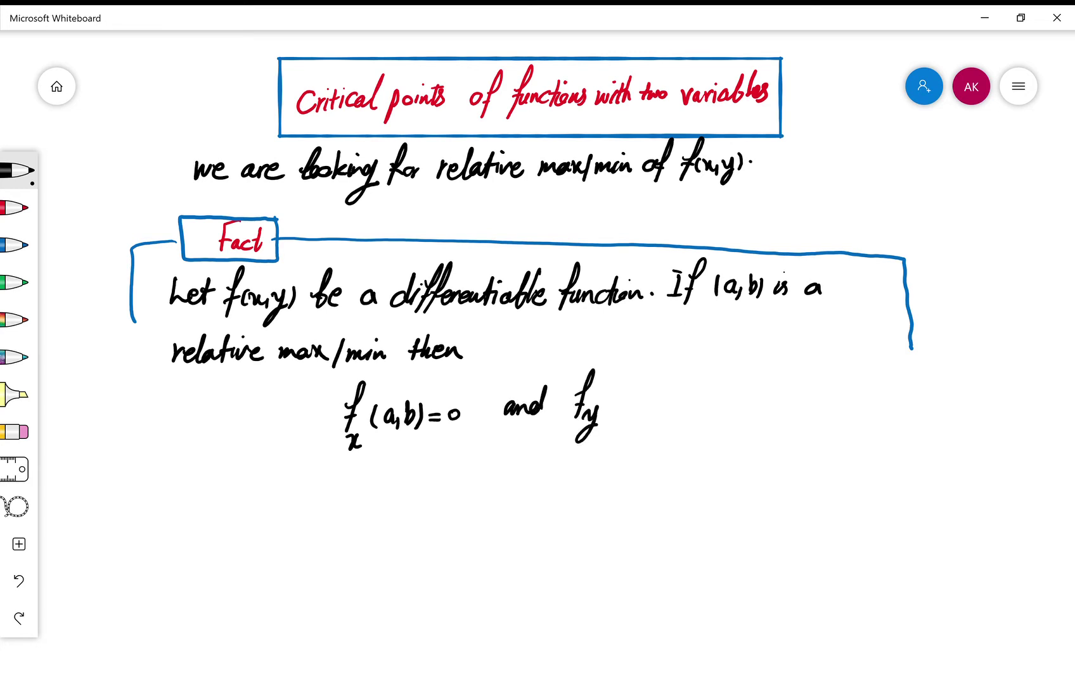
pyautogui.moveTo(613, 388)
pyautogui.mouseDown()
pyautogui.moveTo(605, 412)
pyautogui.moveTo(628, 415)
pyautogui.mouseUp()
pyautogui.moveTo(648, 384)
pyautogui.mouseDown()
pyautogui.moveTo(642, 407)
pyautogui.moveTo(655, 411)
pyautogui.mouseUp()
pyautogui.moveTo(664, 404); pyautogui.dragTo(675, 398)
pyautogui.moveTo(685, 393)
pyautogui.mouseDown()
pyautogui.moveTo(693, 401)
pyautogui.moveTo(684, 394)
pyautogui.mouseUp()
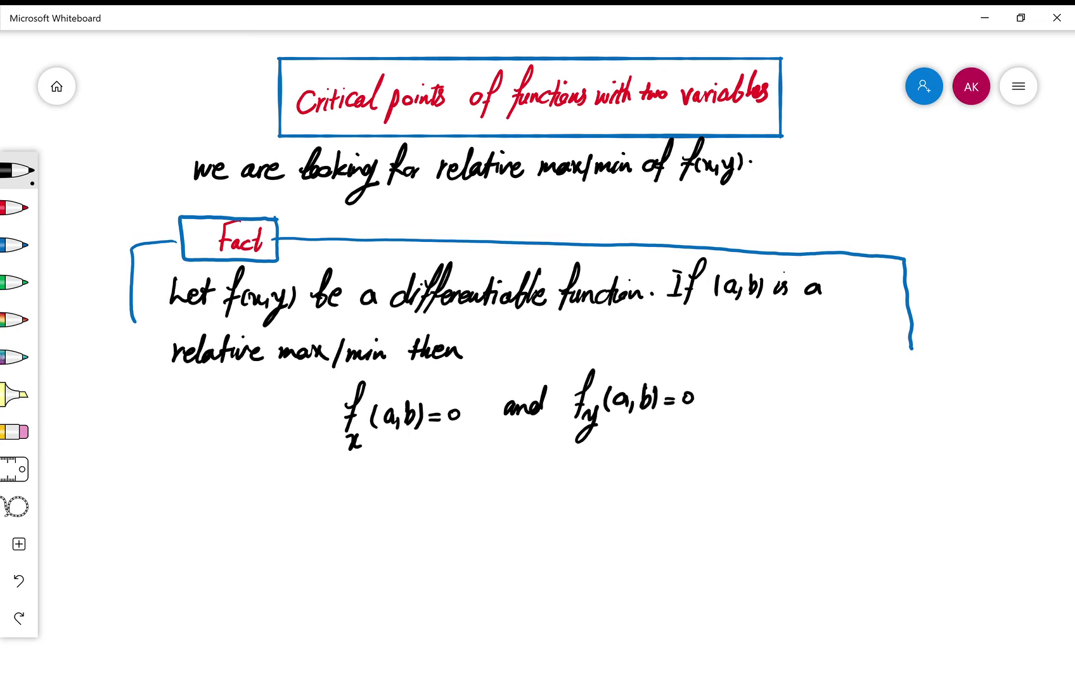
pyautogui.click(16, 244)
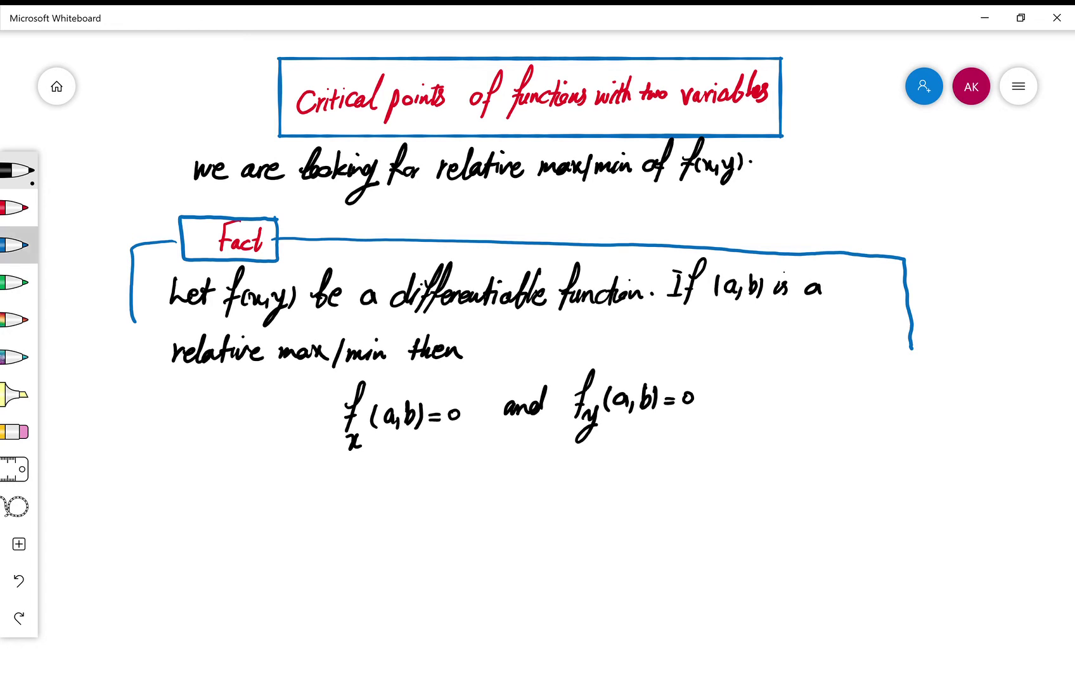
pyautogui.moveTo(131, 321)
pyautogui.mouseDown()
pyautogui.moveTo(140, 429)
pyautogui.moveTo(269, 469)
pyautogui.moveTo(631, 480)
pyautogui.moveTo(884, 471)
pyautogui.moveTo(906, 343)
pyautogui.mouseUp()
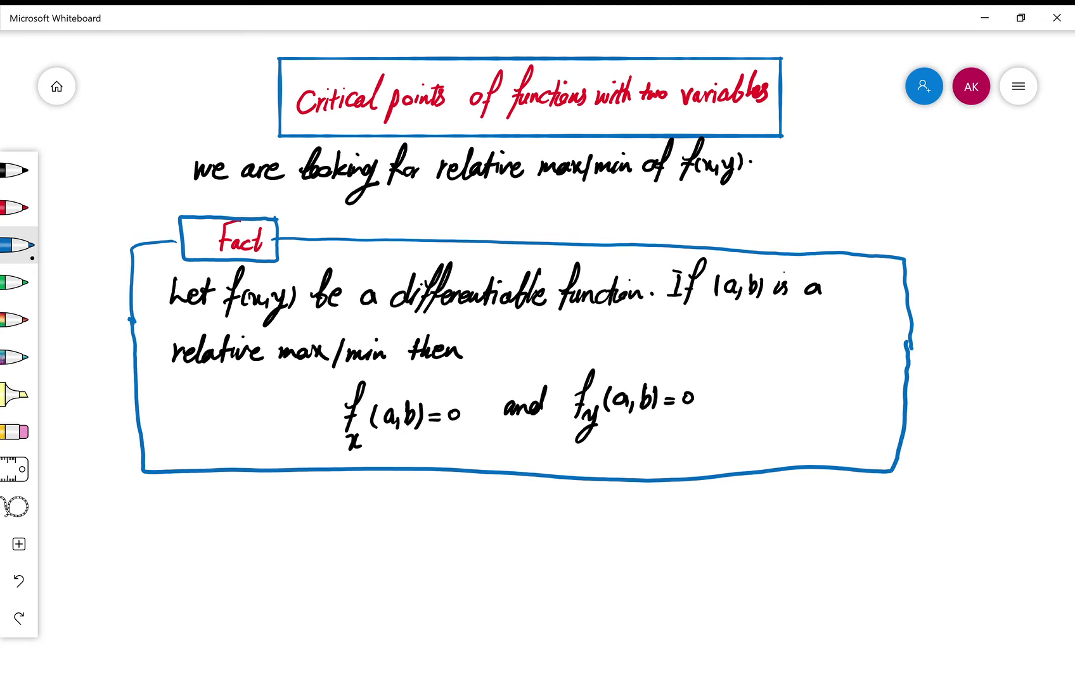
# - Draw red ovals around "relative max/min", "f_x(a,b)=0" and "and f_y(a,b)=0"
pyautogui.click(16, 207)
pyautogui.moveTo(392, 369)
pyautogui.mouseDown()
pyautogui.moveTo(348, 379)
pyautogui.moveTo(195, 328)
pyautogui.moveTo(358, 378)
pyautogui.mouseUp()
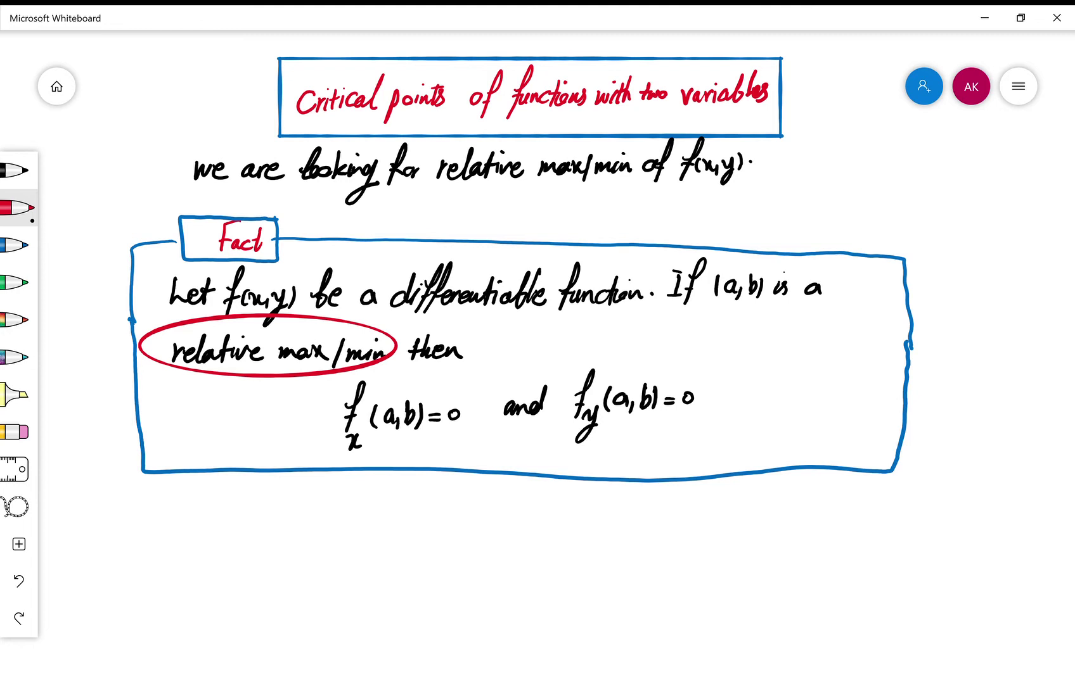
pyautogui.moveTo(470, 434)
pyautogui.mouseDown()
pyautogui.moveTo(304, 426)
pyautogui.moveTo(447, 444)
pyautogui.mouseUp()
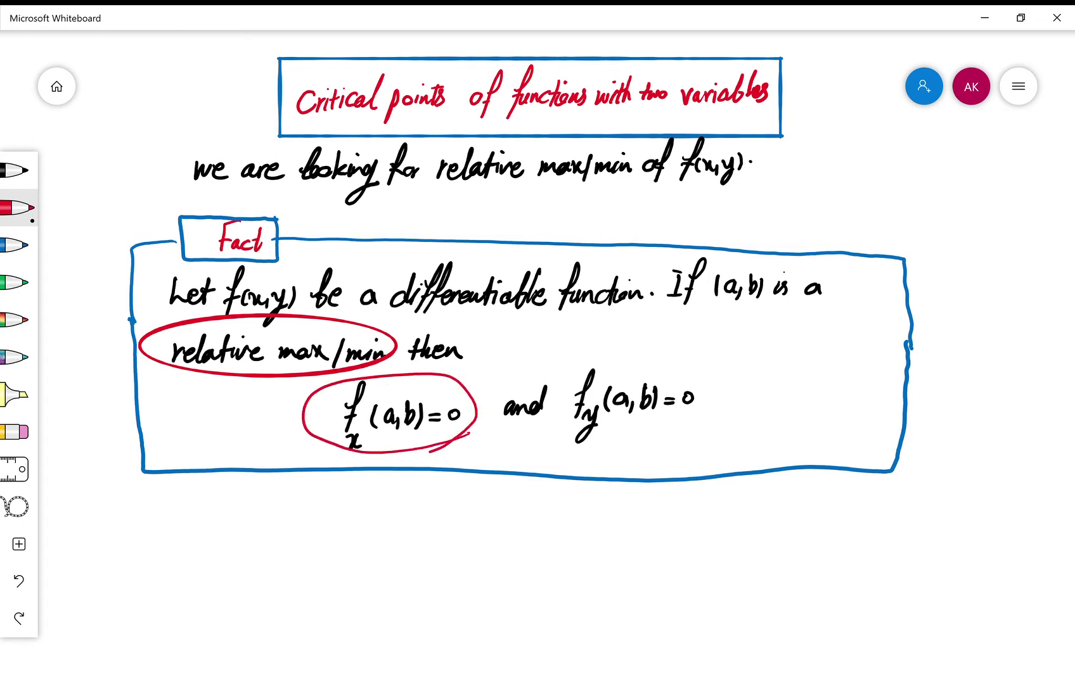
pyautogui.moveTo(692, 424)
pyautogui.mouseDown()
pyautogui.moveTo(632, 356)
pyautogui.moveTo(710, 434)
pyautogui.mouseUp()
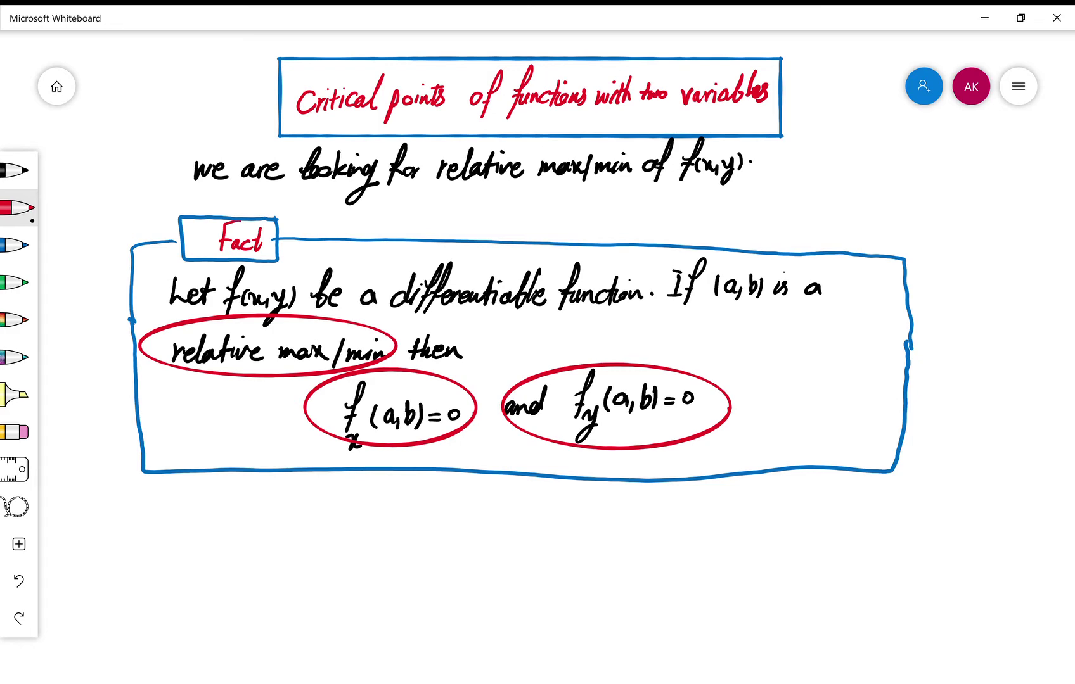
# - Below the Fact box, write a red "Definition" heading with a blue box and bracket sides
pyautogui.scroll(-5, 537, 355)
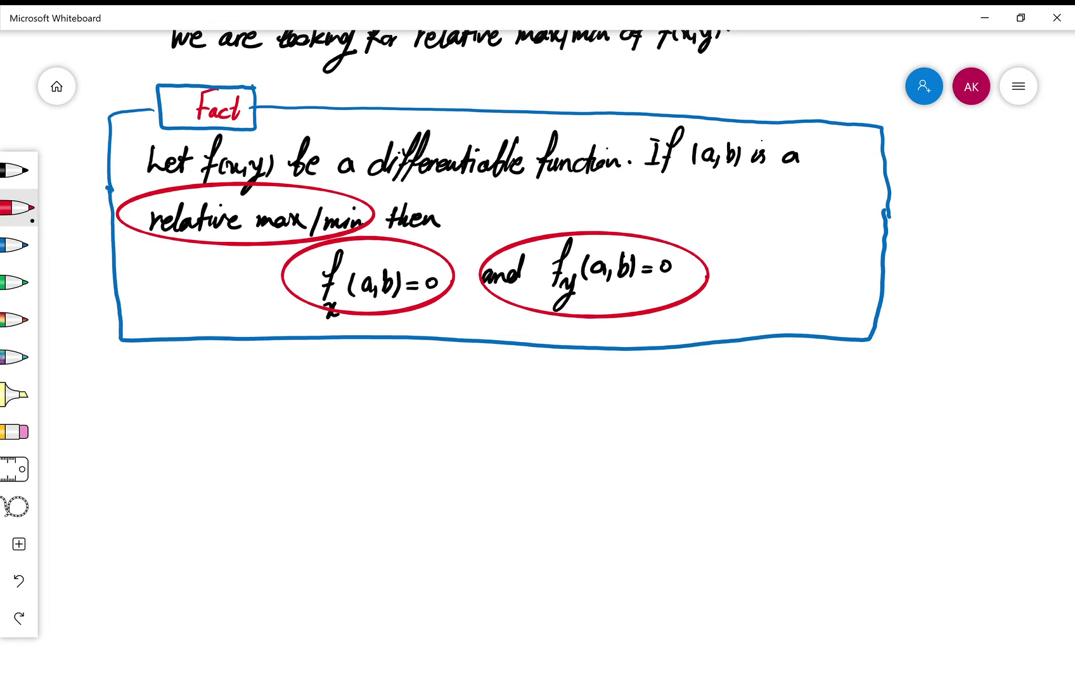
pyautogui.moveTo(164, 372); pyautogui.dragTo(167, 399)
pyautogui.moveTo(174, 388)
pyautogui.mouseDown()
pyautogui.moveTo(189, 384)
pyautogui.moveTo(209, 353)
pyautogui.moveTo(187, 409)
pyautogui.mouseUp()
pyautogui.moveTo(193, 387); pyautogui.dragTo(264, 394)
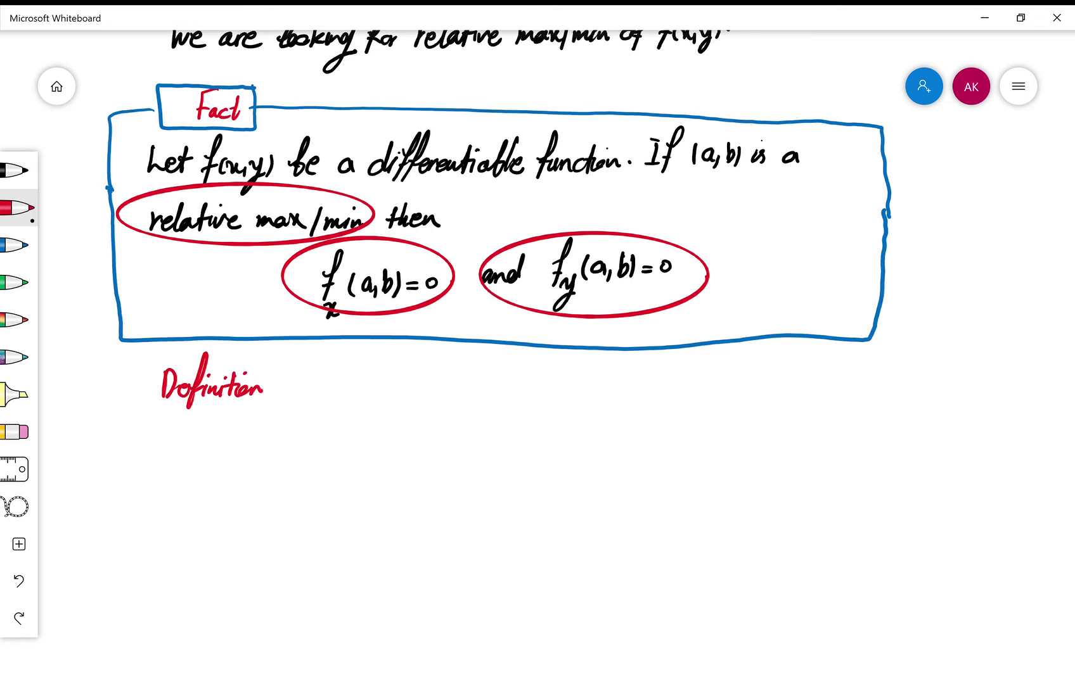
pyautogui.click(16, 245)
pyautogui.moveTo(273, 359)
pyautogui.mouseDown()
pyautogui.moveTo(272, 417)
pyautogui.moveTo(139, 417)
pyautogui.moveTo(176, 357)
pyautogui.moveTo(274, 358)
pyautogui.mouseUp()
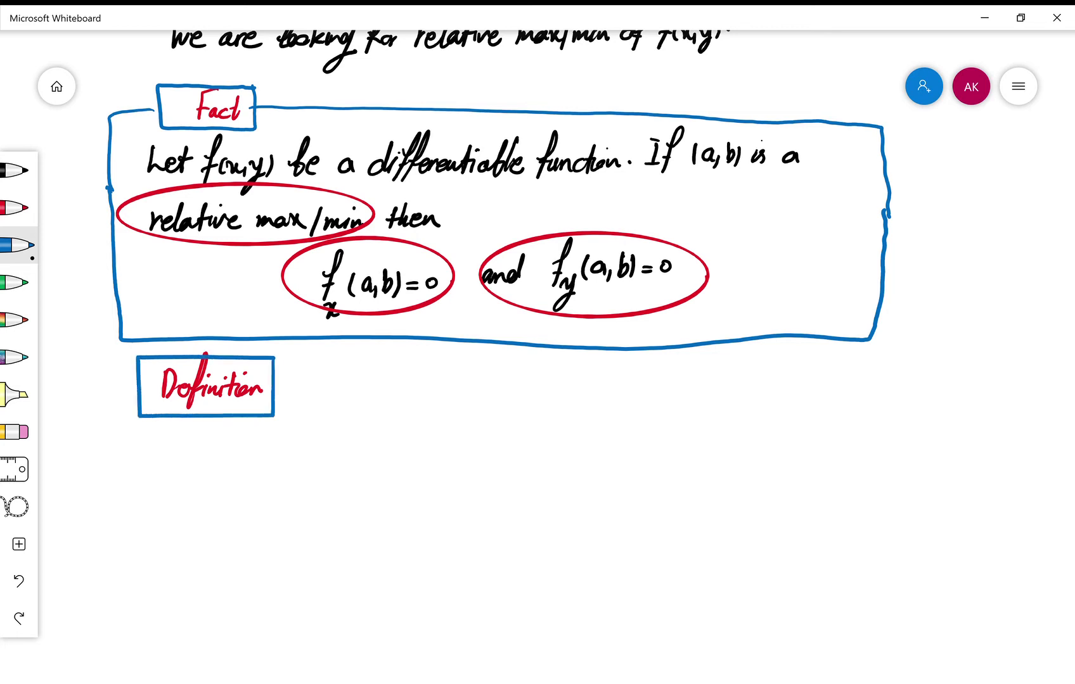
pyautogui.moveTo(137, 384)
pyautogui.mouseDown()
pyautogui.moveTo(121, 387)
pyautogui.moveTo(116, 493)
pyautogui.mouseUp()
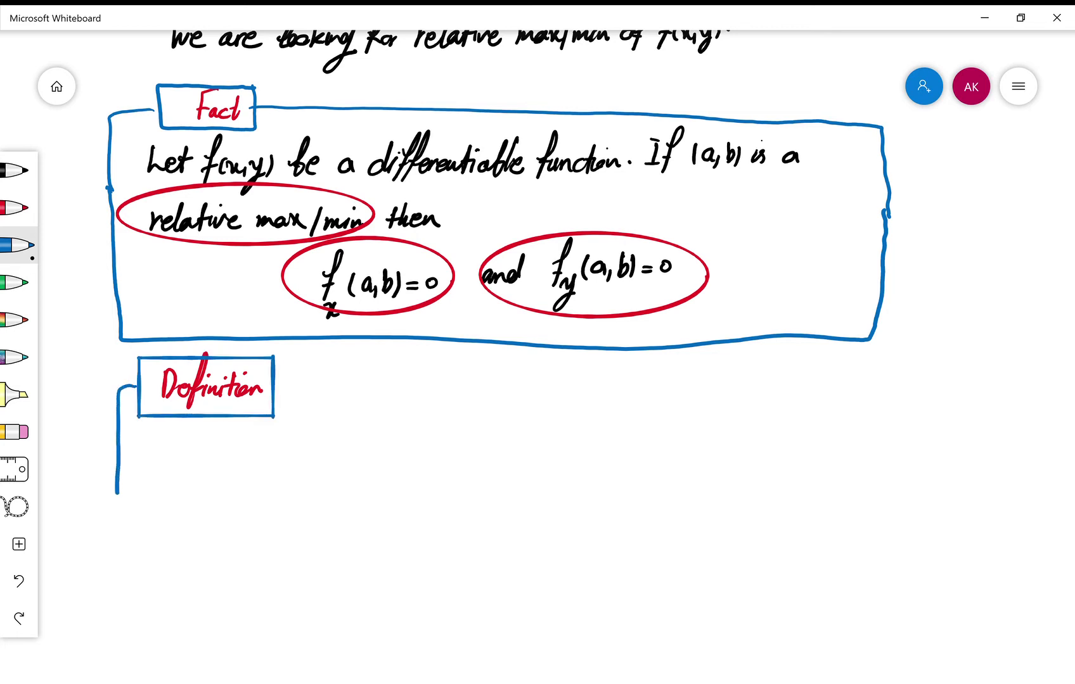
pyautogui.moveTo(279, 386)
pyautogui.mouseDown()
pyautogui.moveTo(856, 406)
pyautogui.moveTo(854, 493)
pyautogui.mouseUp()
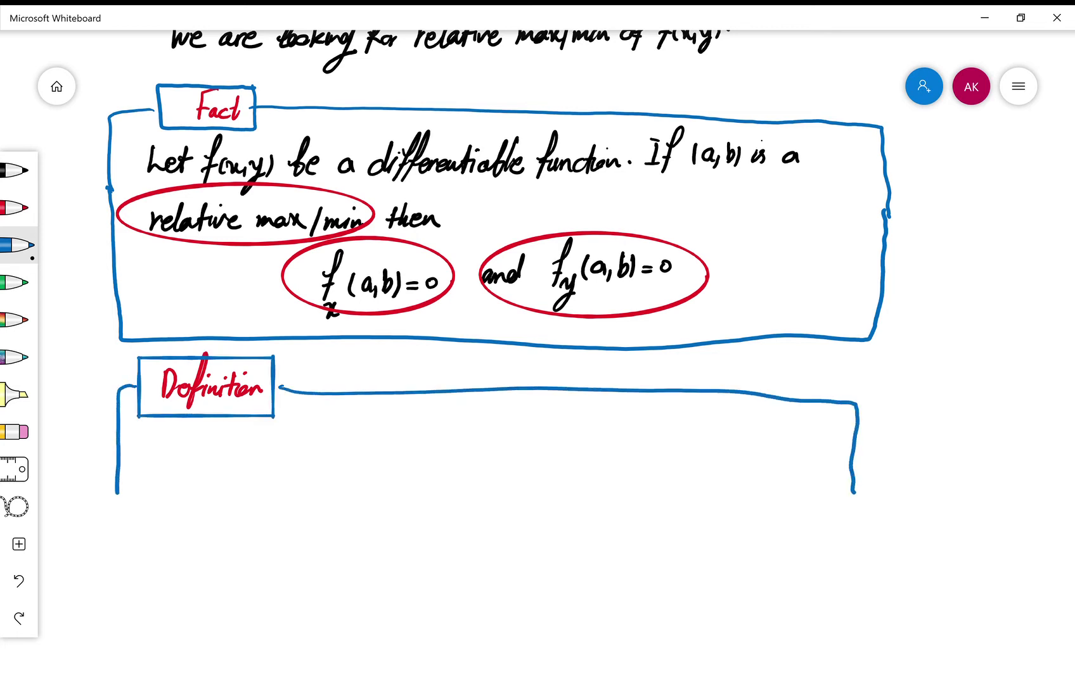
# - In black ink, begin the definition with "A point (a,b)"
pyautogui.click(14, 170)
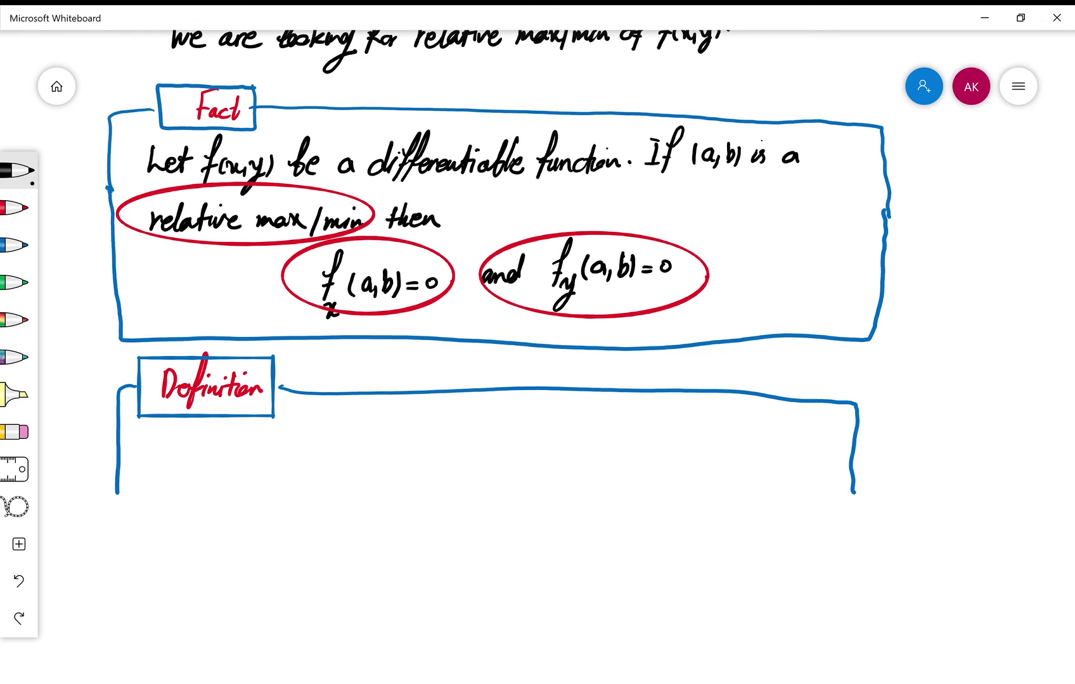
pyautogui.moveTo(170, 433)
pyautogui.mouseDown()
pyautogui.moveTo(162, 461)
pyautogui.moveTo(179, 457)
pyautogui.mouseUp()
pyautogui.moveTo(161, 449)
pyautogui.mouseDown()
pyautogui.moveTo(207, 458)
pyautogui.moveTo(228, 448)
pyautogui.moveTo(253, 459)
pyautogui.mouseUp()
pyautogui.moveTo(247, 444); pyautogui.dragTo(287, 461)
pyautogui.moveTo(309, 443)
pyautogui.mouseDown()
pyautogui.moveTo(303, 454)
pyautogui.moveTo(314, 454)
pyautogui.mouseUp()
pyautogui.moveTo(320, 446)
pyautogui.mouseDown()
pyautogui.moveTo(315, 464)
pyautogui.moveTo(331, 454)
pyautogui.moveTo(449, 451)
pyautogui.moveTo(472, 437)
pyautogui.mouseUp()
# - Continue the definition with "is a critical point of"
pyautogui.click(376, 422)
pyautogui.moveTo(476, 437); pyautogui.dragTo(480, 450)
pyautogui.moveTo(475, 436)
pyautogui.mouseDown()
pyautogui.moveTo(492, 433)
pyautogui.moveTo(492, 448)
pyautogui.mouseUp()
pyautogui.moveTo(515, 435)
pyautogui.mouseDown()
pyautogui.moveTo(505, 445)
pyautogui.moveTo(560, 464)
pyautogui.mouseUp()
pyautogui.moveTo(562, 435); pyautogui.dragTo(577, 445)
pyautogui.moveTo(589, 437); pyautogui.dragTo(603, 443)
pyautogui.moveTo(619, 420)
pyautogui.mouseDown()
pyautogui.moveTo(613, 447)
pyautogui.moveTo(625, 431)
pyautogui.moveTo(641, 445)
pyautogui.moveTo(668, 433)
pyautogui.mouseUp()
pyautogui.moveTo(670, 409)
pyautogui.mouseDown()
pyautogui.moveTo(659, 461)
pyautogui.moveTo(712, 447)
pyautogui.mouseUp()
# - Write the word "differentiable" at the end of the line
pyautogui.moveTo(737, 410); pyautogui.dragTo(717, 459)
pyautogui.moveTo(729, 437)
pyautogui.mouseDown()
pyautogui.moveTo(749, 420)
pyautogui.moveTo(735, 460)
pyautogui.mouseUp()
pyautogui.moveTo(733, 435); pyautogui.dragTo(792, 445)
pyautogui.moveTo(801, 422)
pyautogui.mouseDown()
pyautogui.moveTo(790, 446)
pyautogui.moveTo(806, 431)
pyautogui.mouseUp()
pyautogui.click(810, 428)
pyautogui.moveTo(804, 440); pyautogui.dragTo(824, 448)
pyautogui.moveTo(824, 444)
pyautogui.mouseDown()
pyautogui.moveTo(836, 437)
pyautogui.moveTo(835, 447)
pyautogui.mouseUp()
pyautogui.moveTo(837, 441); pyautogui.dragTo(849, 444)
# - Write "function f(x,y) if" on a new line
pyautogui.moveTo(183, 477); pyautogui.dragTo(159, 521)
pyautogui.moveTo(166, 505)
pyautogui.mouseDown()
pyautogui.moveTo(197, 517)
pyautogui.moveTo(213, 502)
pyautogui.moveTo(204, 517)
pyautogui.mouseUp()
pyautogui.moveTo(223, 488)
pyautogui.mouseDown()
pyautogui.moveTo(217, 518)
pyautogui.moveTo(232, 498)
pyautogui.moveTo(243, 515)
pyautogui.mouseUp()
pyautogui.moveTo(243, 507); pyautogui.dragTo(257, 510)
pyautogui.moveTo(292, 476)
pyautogui.mouseDown()
pyautogui.moveTo(280, 525)
pyautogui.moveTo(287, 503)
pyautogui.moveTo(330, 531)
pyautogui.mouseUp()
pyautogui.moveTo(343, 488)
pyautogui.mouseDown()
pyautogui.moveTo(345, 521)
pyautogui.moveTo(367, 513)
pyautogui.mouseUp()
pyautogui.moveTo(393, 472); pyautogui.dragTo(379, 526)
# - Add the condition "f_x(a,b)=0 and" after "if"
pyautogui.scroll(-3, 537, 354)
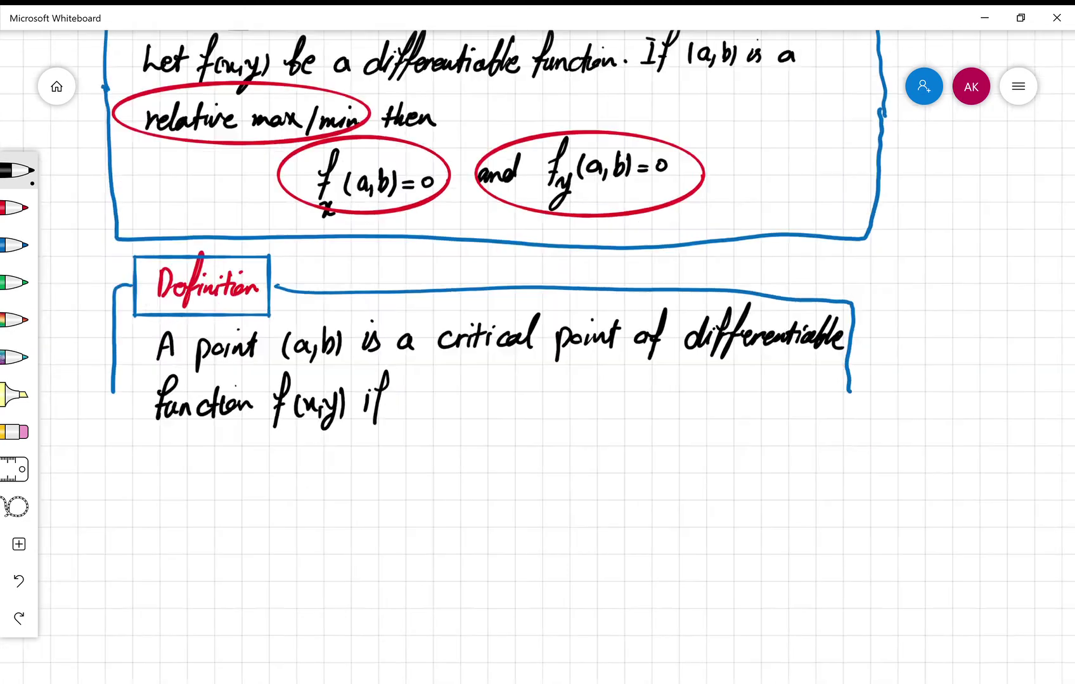
pyautogui.moveTo(379, 368); pyautogui.dragTo(388, 366)
pyautogui.moveTo(455, 346)
pyautogui.mouseDown()
pyautogui.moveTo(441, 395)
pyautogui.moveTo(456, 377)
pyautogui.moveTo(460, 405)
pyautogui.mouseUp()
pyautogui.moveTo(467, 389)
pyautogui.mouseDown()
pyautogui.moveTo(454, 405)
pyautogui.moveTo(469, 395)
pyautogui.mouseUp()
pyautogui.moveTo(485, 376); pyautogui.dragTo(487, 389)
pyautogui.moveTo(491, 382)
pyautogui.mouseDown()
pyautogui.moveTo(488, 398)
pyautogui.moveTo(534, 378)
pyautogui.mouseUp()
pyautogui.moveTo(546, 374); pyautogui.dragTo(591, 386)
pyautogui.moveTo(594, 385); pyautogui.dragTo(616, 379)
# - Write "f_y(a,b)=0" and close the Definition box's bottom edge in blue
pyautogui.moveTo(619, 357)
pyautogui.mouseDown()
pyautogui.moveTo(616, 384)
pyautogui.moveTo(645, 367)
pyautogui.mouseUp()
pyautogui.moveTo(659, 343); pyautogui.dragTo(638, 391)
pyautogui.moveTo(648, 379)
pyautogui.mouseDown()
pyautogui.moveTo(663, 388)
pyautogui.moveTo(641, 408)
pyautogui.mouseUp()
pyautogui.moveTo(679, 356)
pyautogui.mouseDown()
pyautogui.moveTo(673, 383)
pyautogui.moveTo(693, 376)
pyautogui.mouseUp()
pyautogui.moveTo(697, 373)
pyautogui.mouseDown()
pyautogui.moveTo(694, 382)
pyautogui.moveTo(726, 379)
pyautogui.mouseUp()
pyautogui.moveTo(730, 375); pyautogui.dragTo(742, 369)
pyautogui.moveTo(755, 364); pyautogui.dragTo(752, 366)
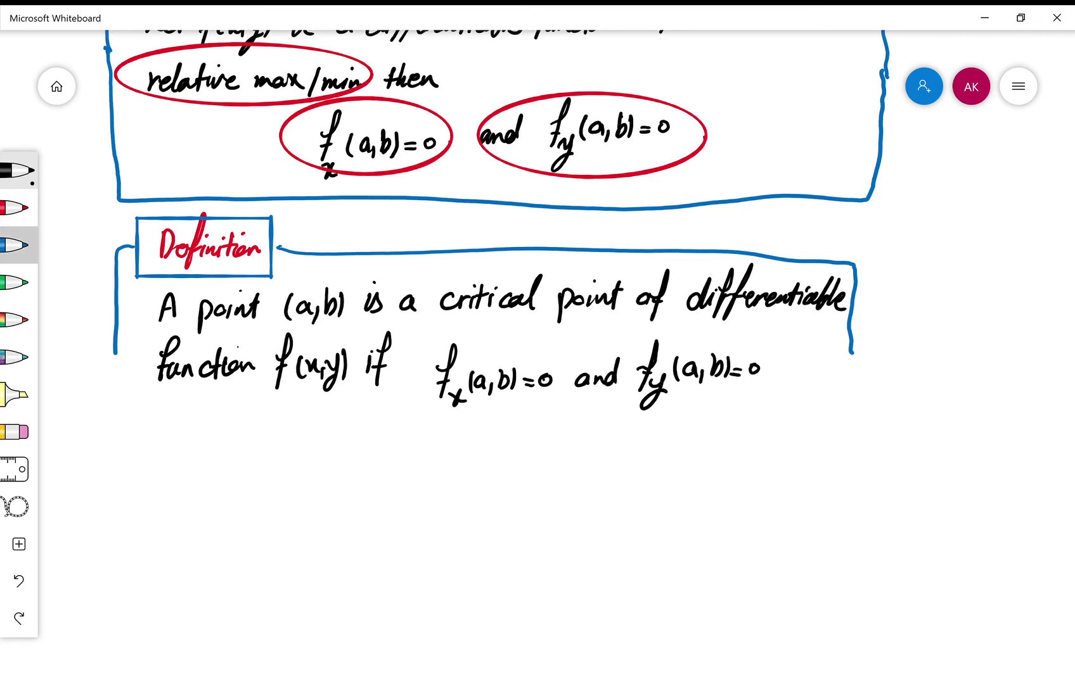
pyautogui.click(16, 245)
pyautogui.moveTo(106, 359)
pyautogui.mouseDown()
pyautogui.moveTo(119, 443)
pyautogui.moveTo(479, 435)
pyautogui.moveTo(851, 448)
pyautogui.moveTo(852, 339)
pyautogui.mouseUp()
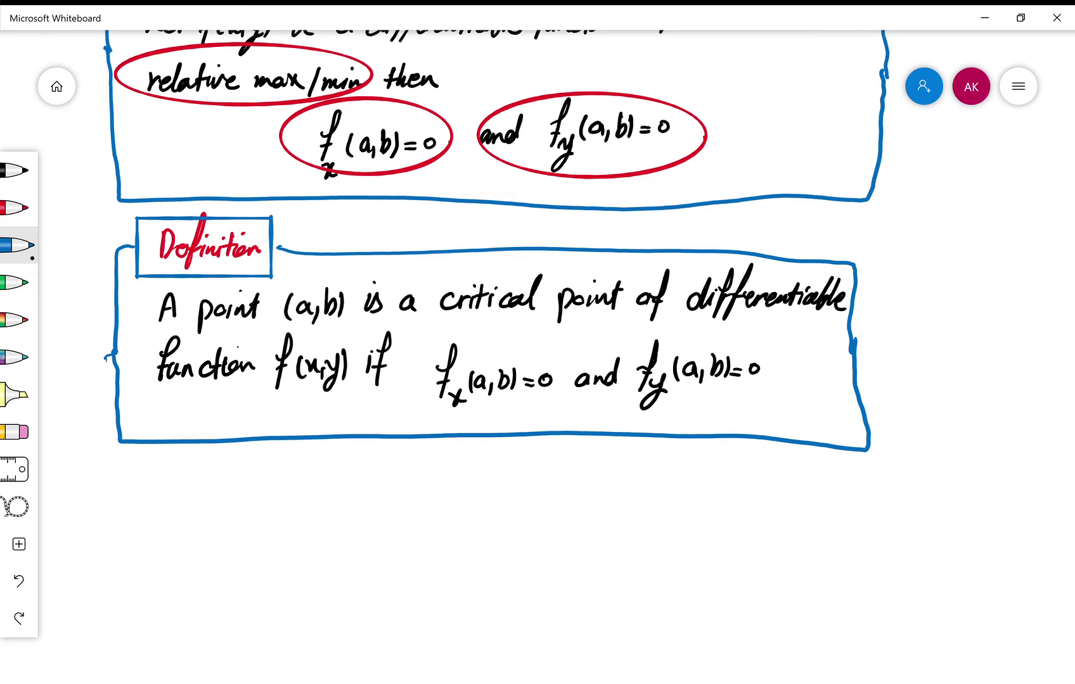
# - Select the black pen in the left toolbar
pyautogui.click(16, 169)
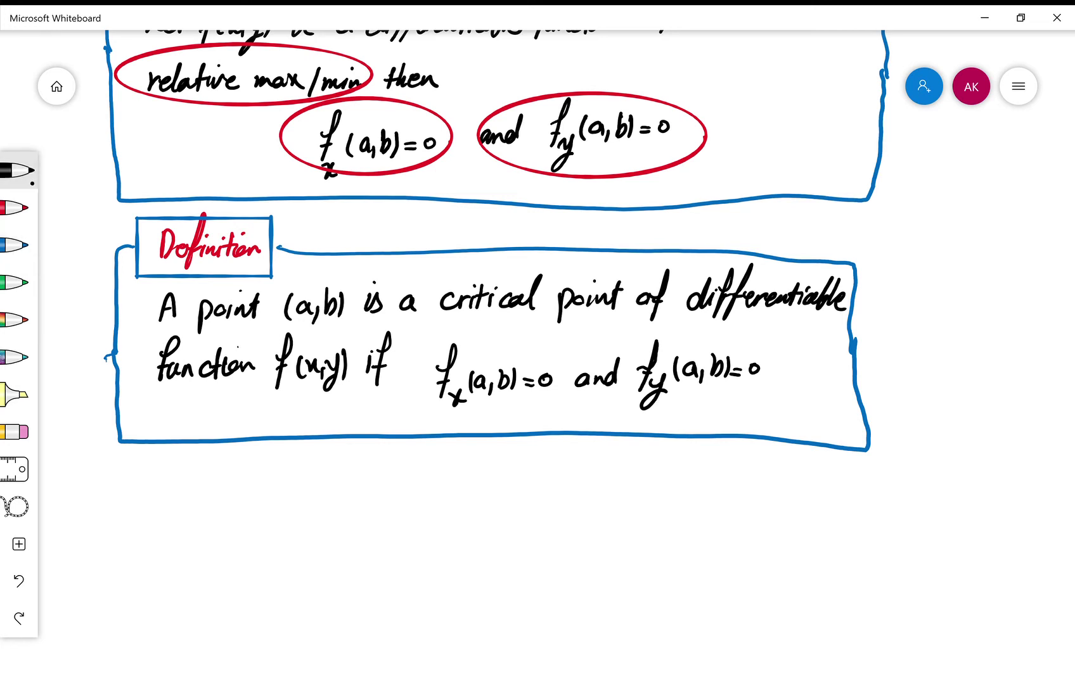